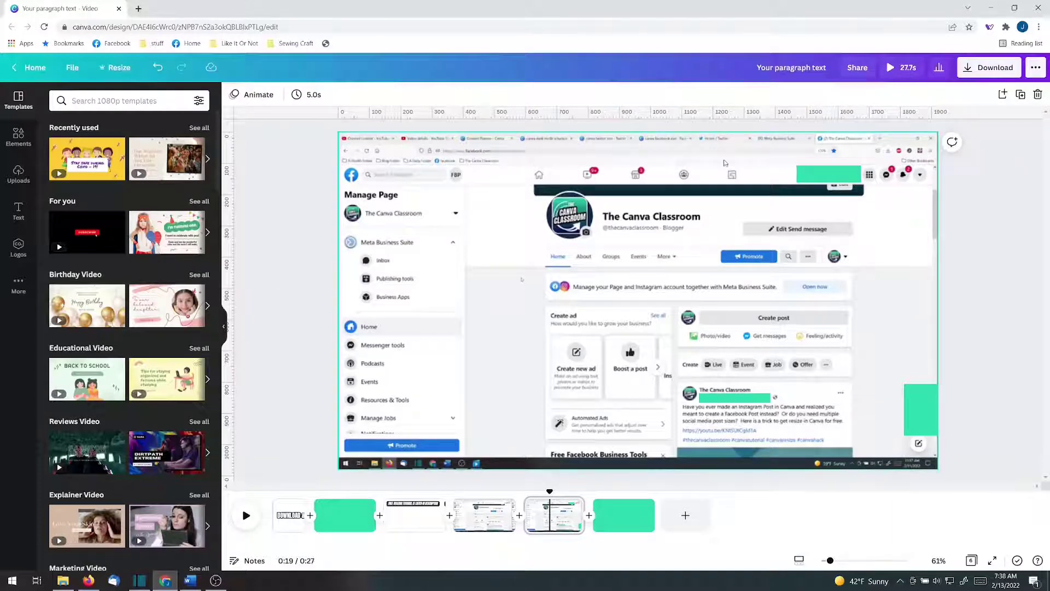
Check the green masking boxes and the screenshot in Canva, then bring up Shotcut
{"action": "left_click", "coordinate": [820, 180]}
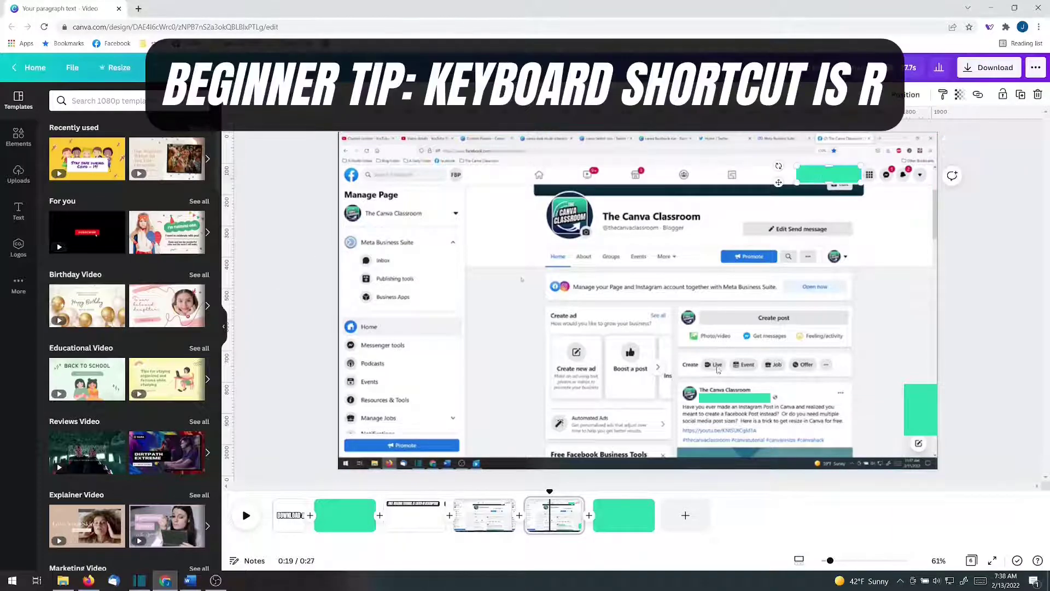
{"action": "left_click", "coordinate": [714, 399]}
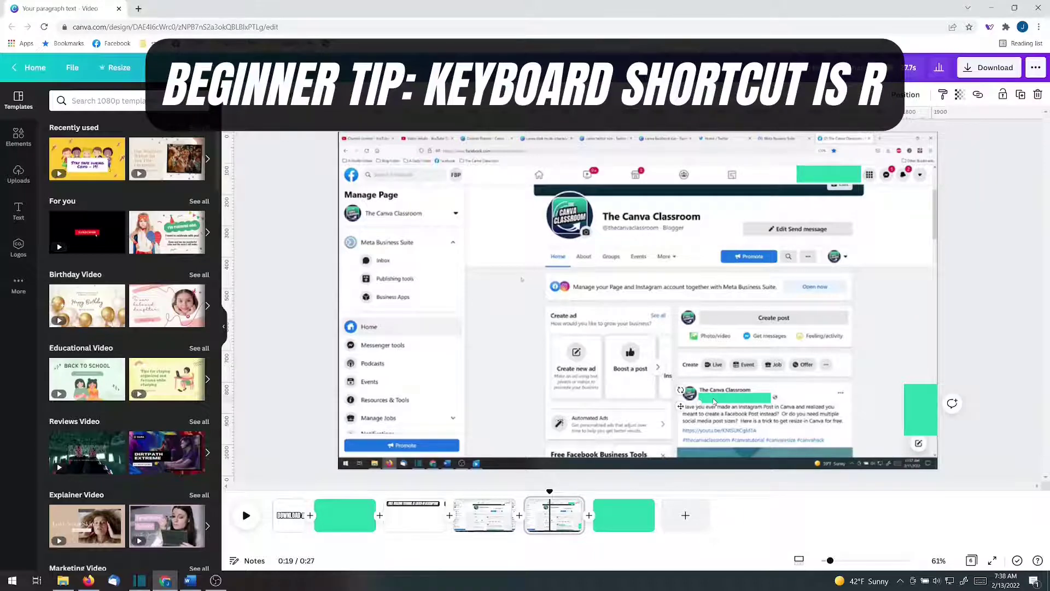
{"action": "left_click", "coordinate": [579, 317]}
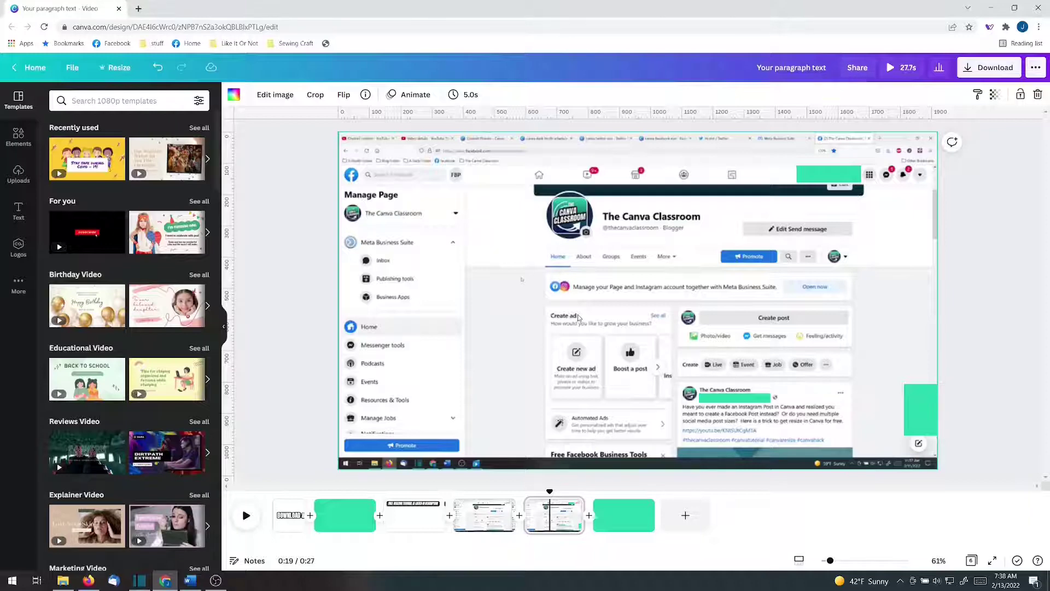
{"action": "left_click", "coordinate": [137, 582]}
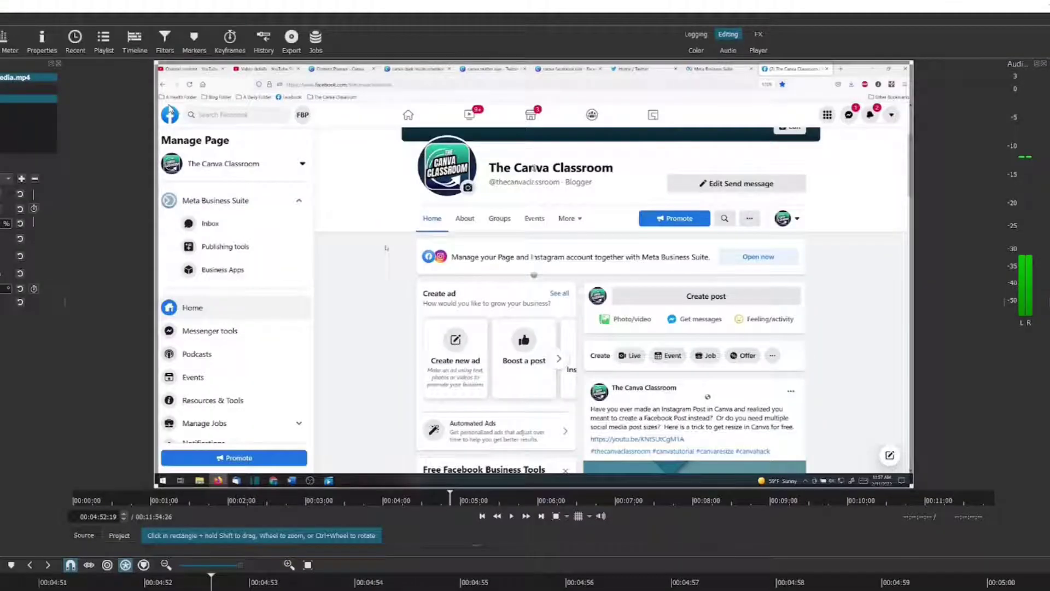
Snip the Shotcut video preview area to the clipboard and return to the Canva design
{"action": "key", "text": "super+shift+s"}
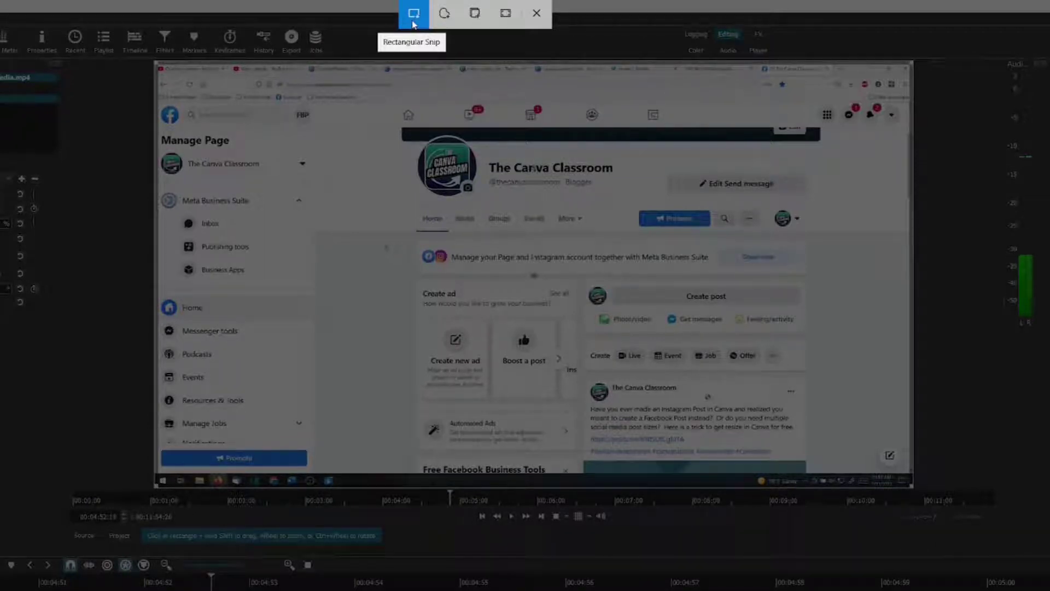
{"action": "left_click_drag", "start_coordinate": [154, 62], "coordinate": [912, 487]}
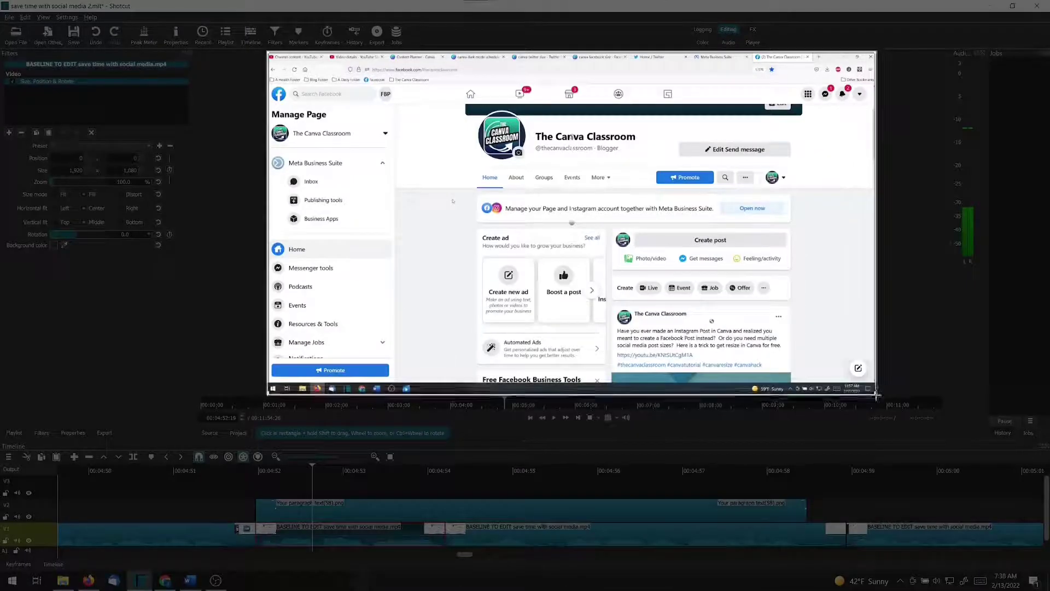
{"action": "left_click_drag", "start_coordinate": [878, 394], "coordinate": [878, 393]}
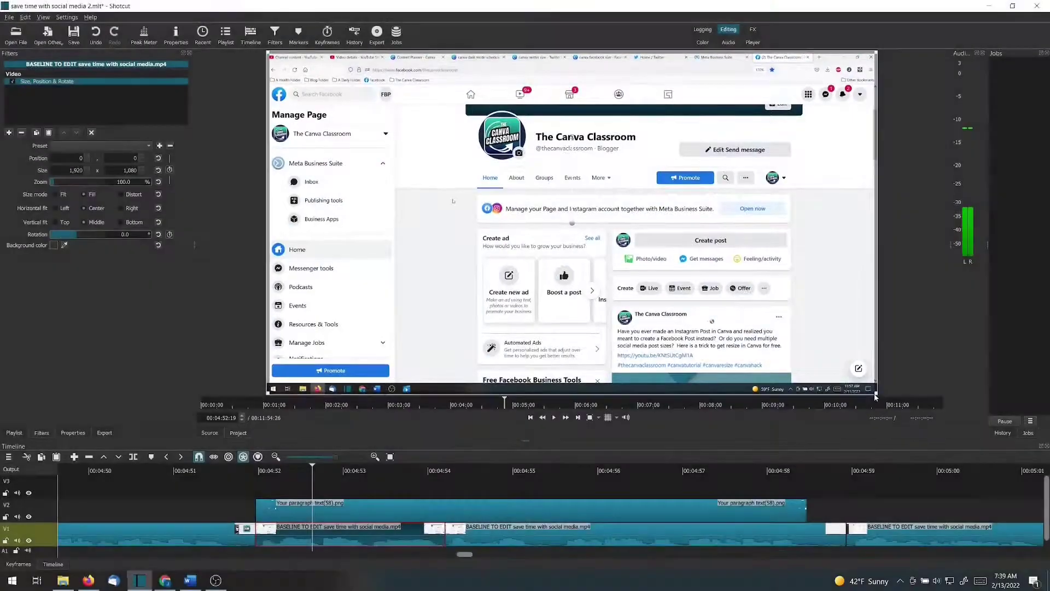
{"action": "left_click", "coordinate": [168, 581]}
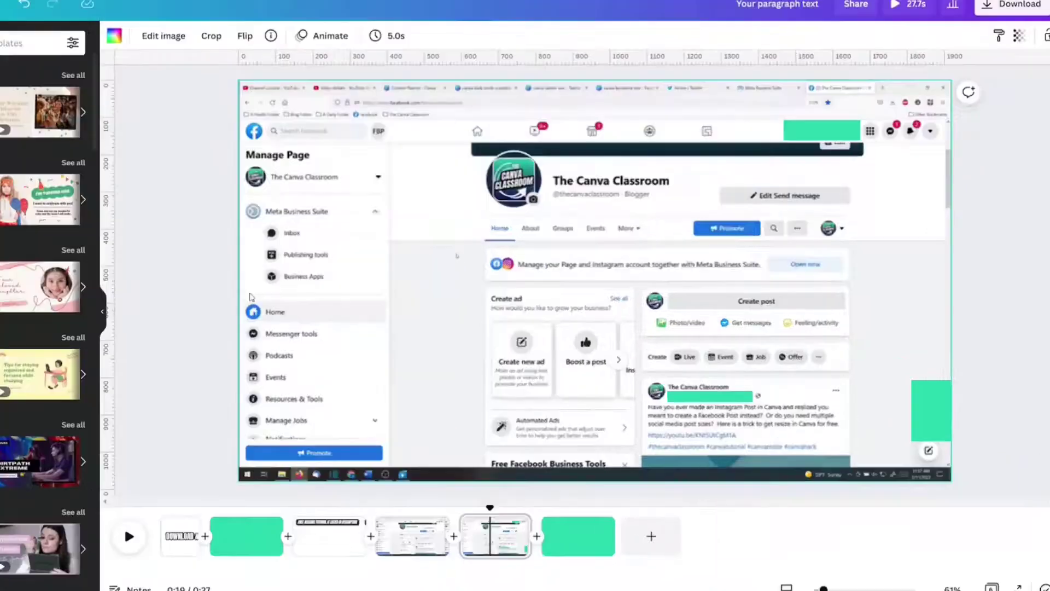
Paste the preview snip onto the page and make it the page background
{"action": "key", "text": "ctrl+v"}
{"action": "right_click", "coordinate": [501, 281]}
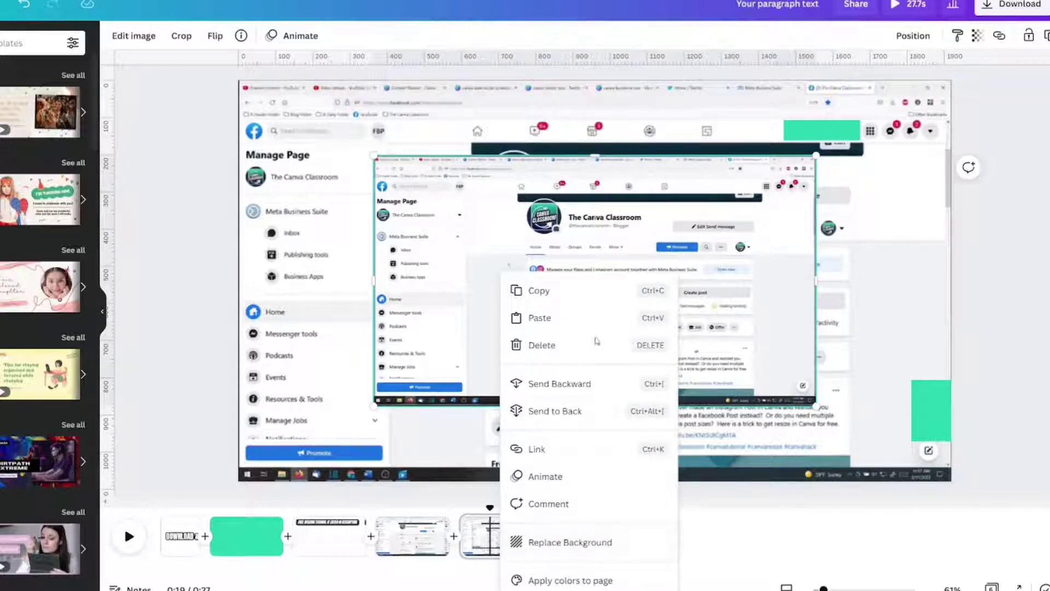
{"action": "left_click", "coordinate": [550, 239]}
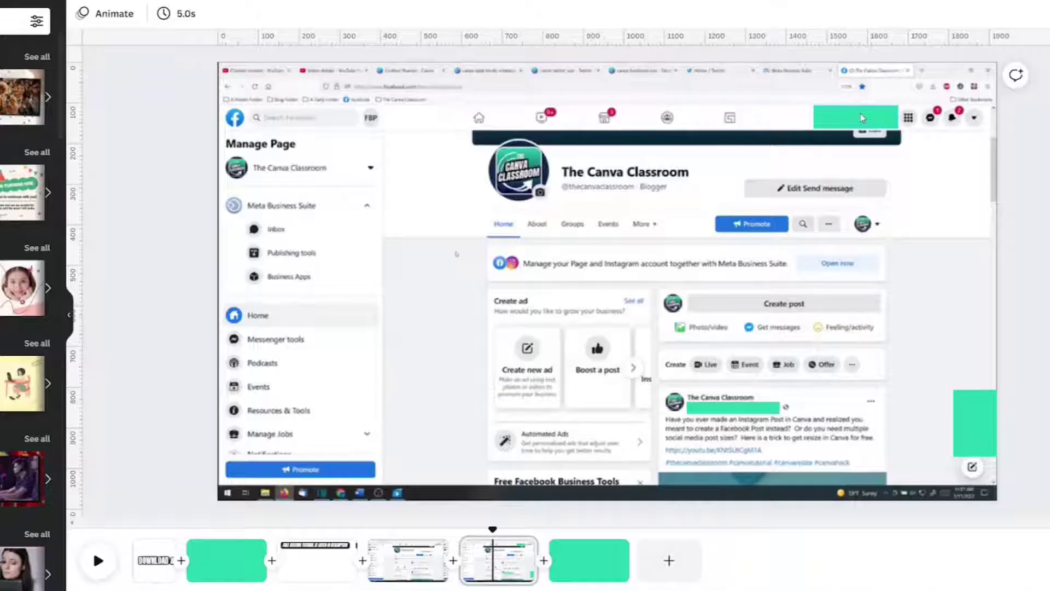
{"action": "left_click", "coordinate": [862, 118]}
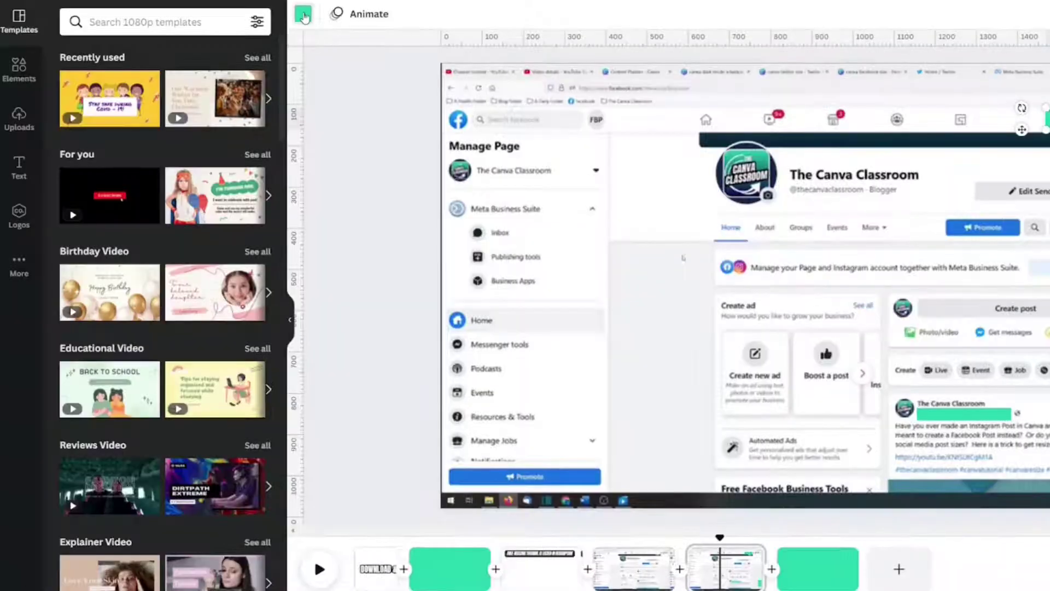
Recolour the green box over the header icons with an eyedropper-sampled colour matching the page behind
{"action": "left_click", "coordinate": [303, 15]}
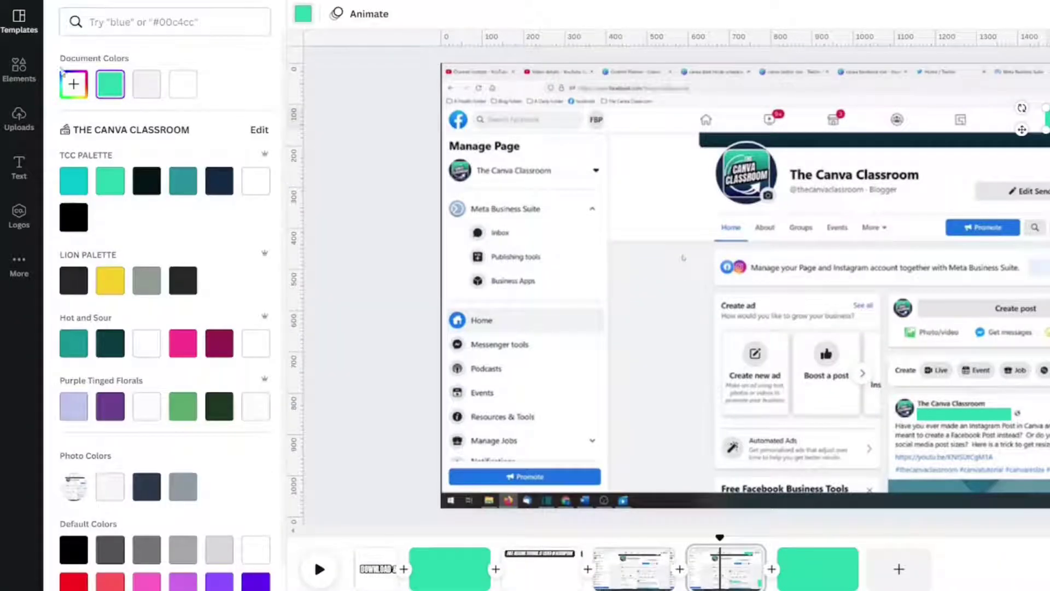
{"action": "left_click", "coordinate": [73, 86]}
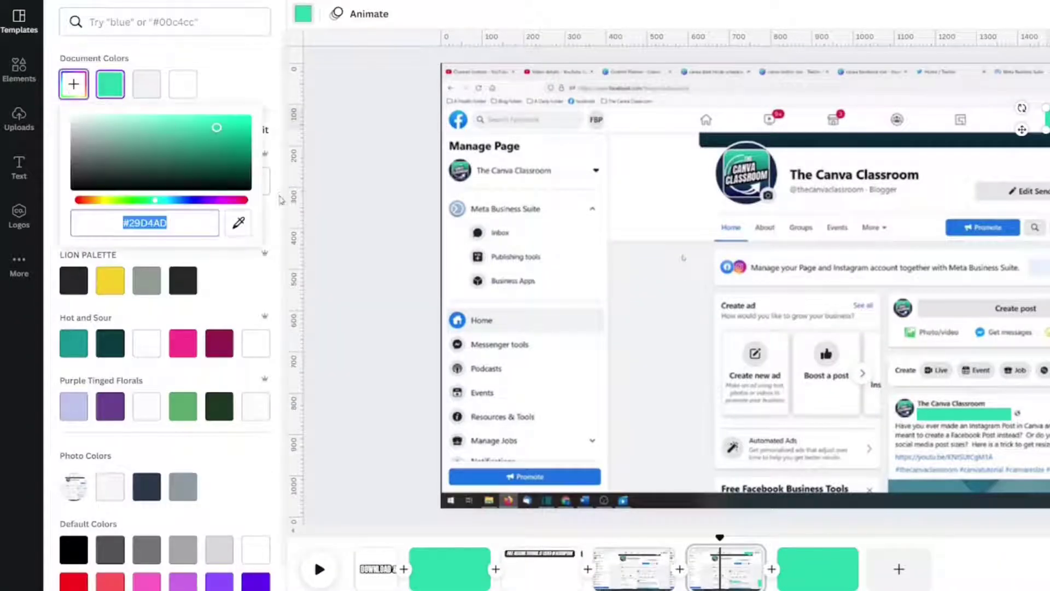
{"action": "left_click", "coordinate": [237, 224]}
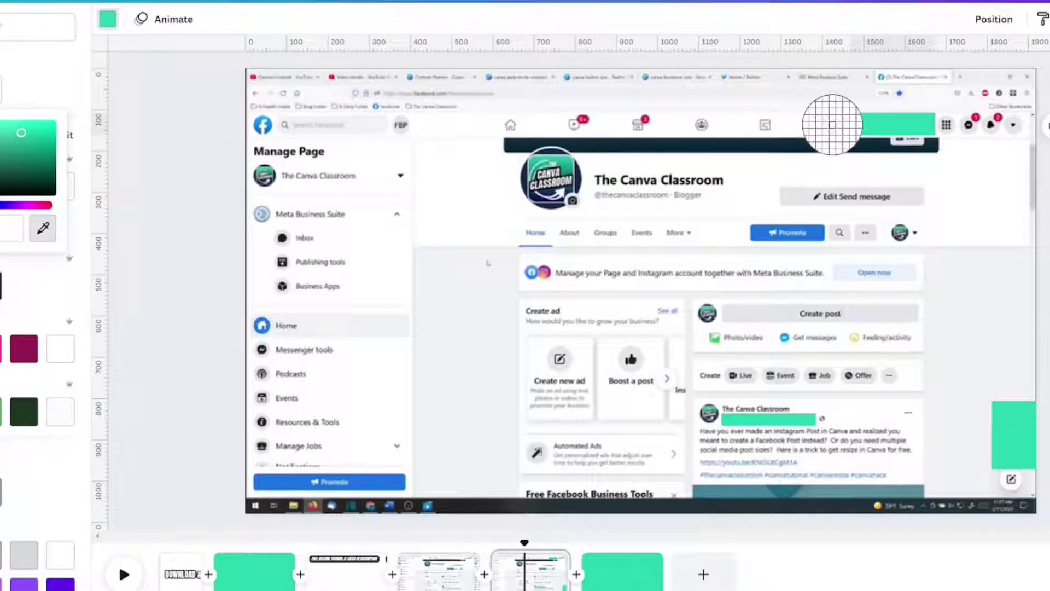
{"action": "left_click", "coordinate": [831, 124]}
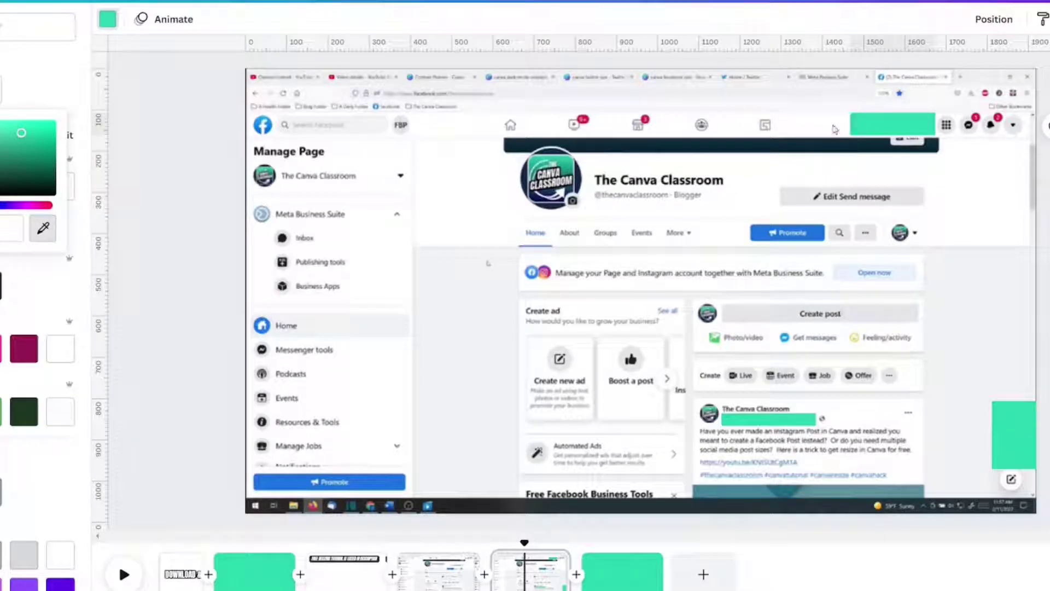
{"action": "left_click", "coordinate": [995, 217]}
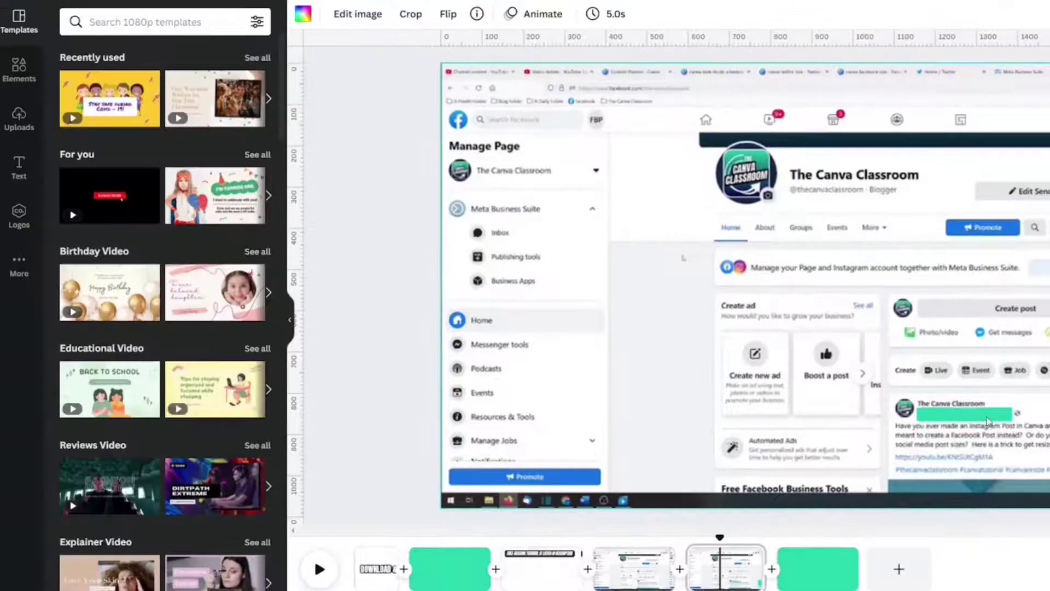
Recolour the small green bar above the post to match its surroundings
{"action": "left_click", "coordinate": [786, 419]}
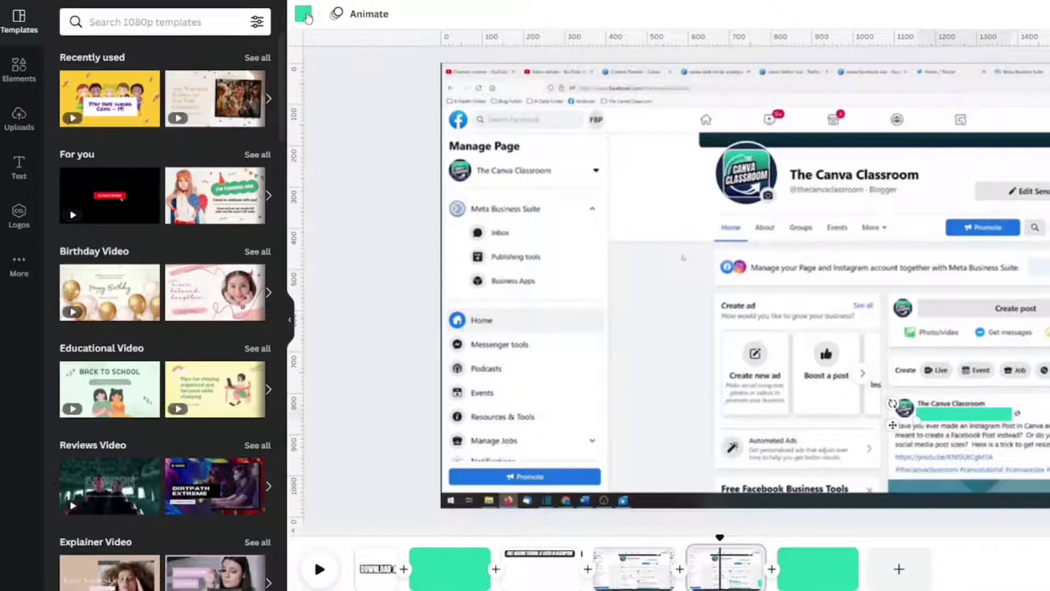
{"action": "left_click", "coordinate": [304, 13]}
{"action": "left_click", "coordinate": [75, 86]}
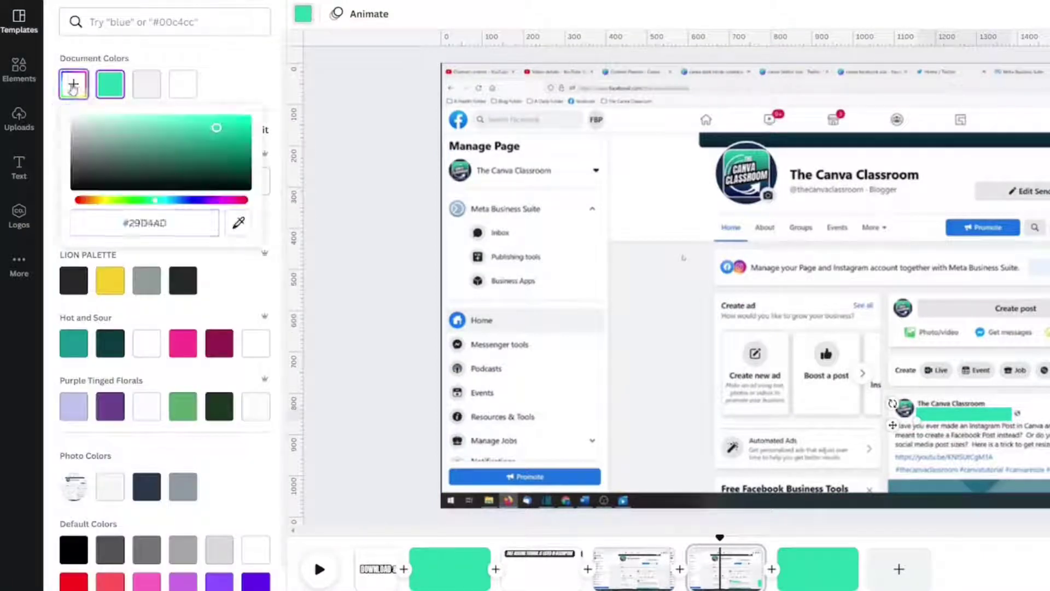
{"action": "left_click", "coordinate": [241, 225]}
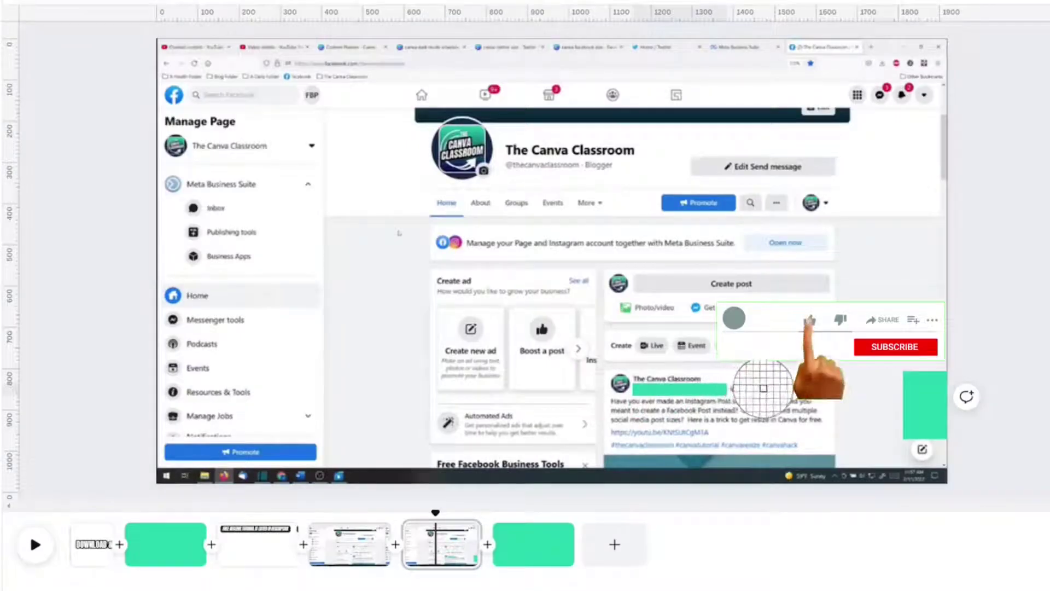
{"action": "left_click", "coordinate": [760, 386]}
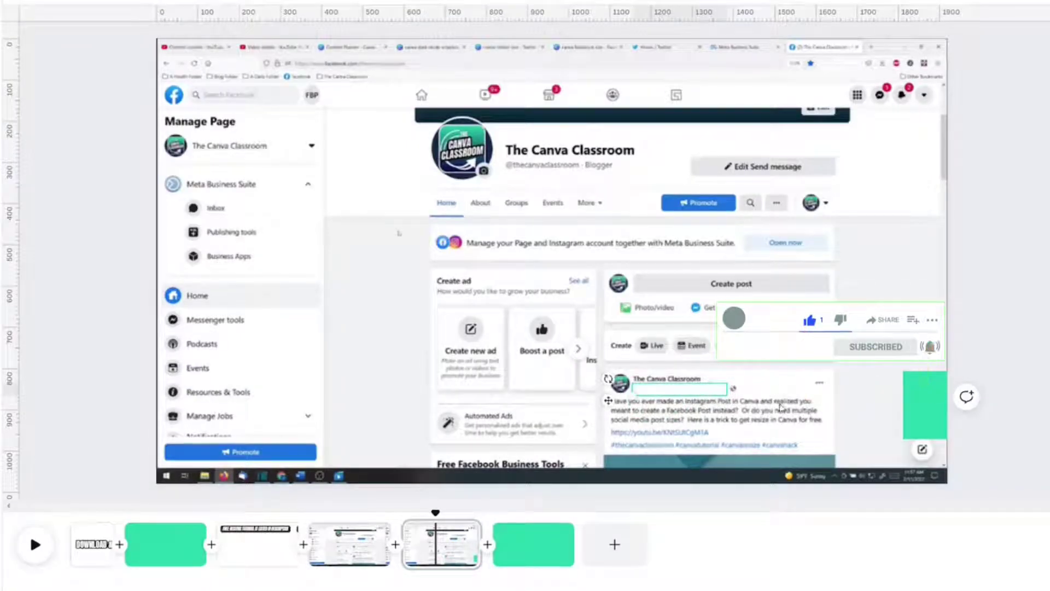
Turn the green rectangle at the right edge white by sampling the page colour
{"action": "left_click", "coordinate": [399, 233]}
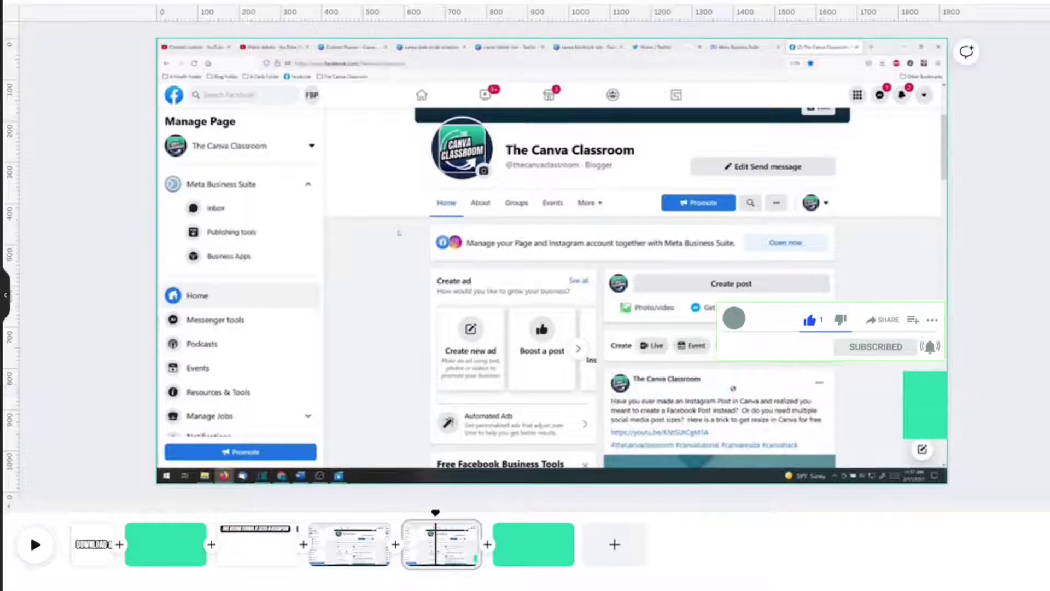
{"action": "left_click", "coordinate": [909, 388]}
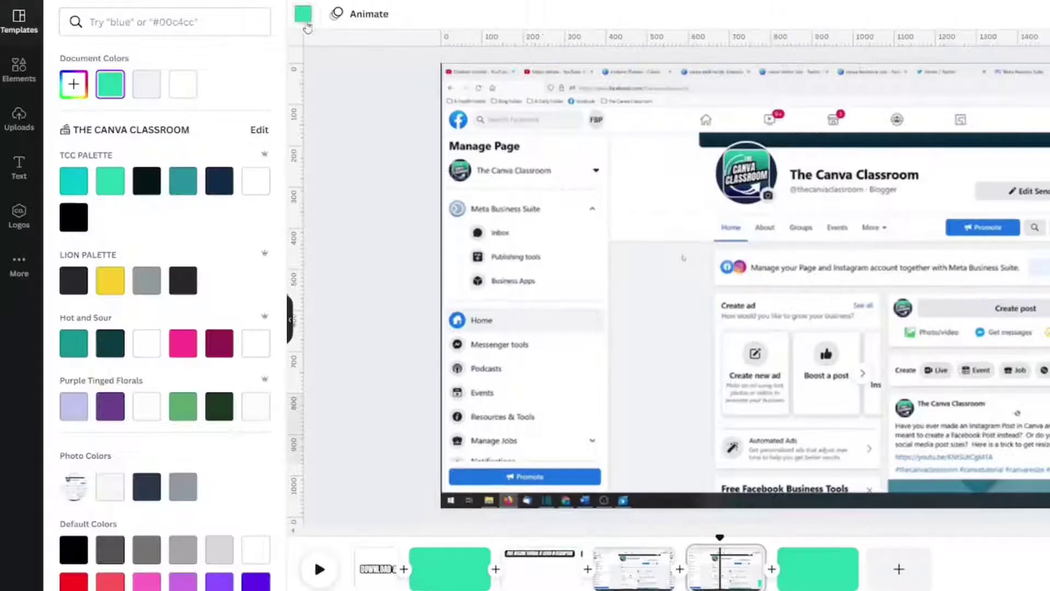
{"action": "left_click", "coordinate": [74, 86]}
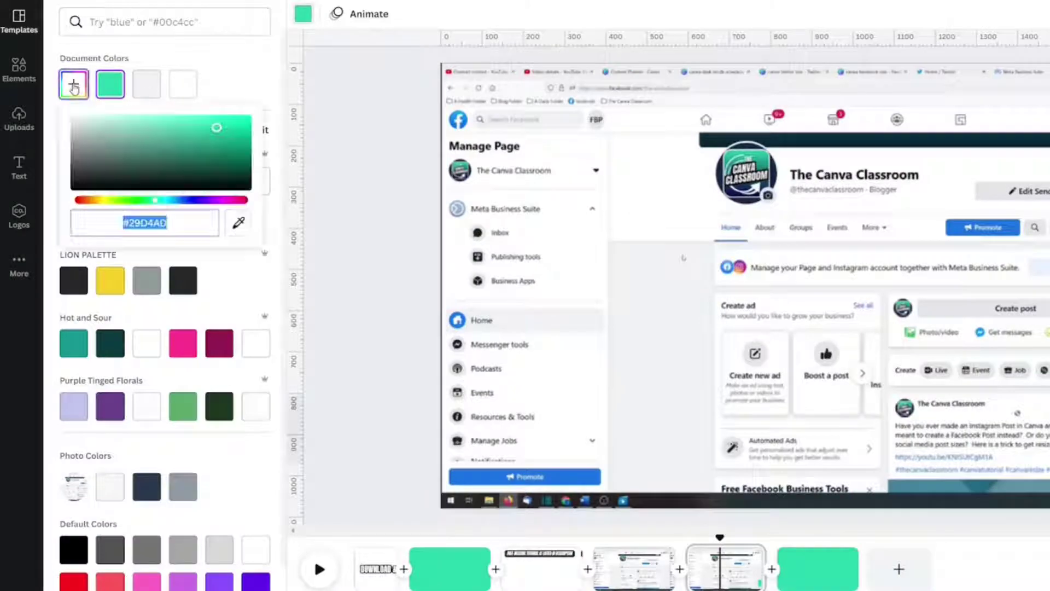
{"action": "left_click", "coordinate": [238, 222]}
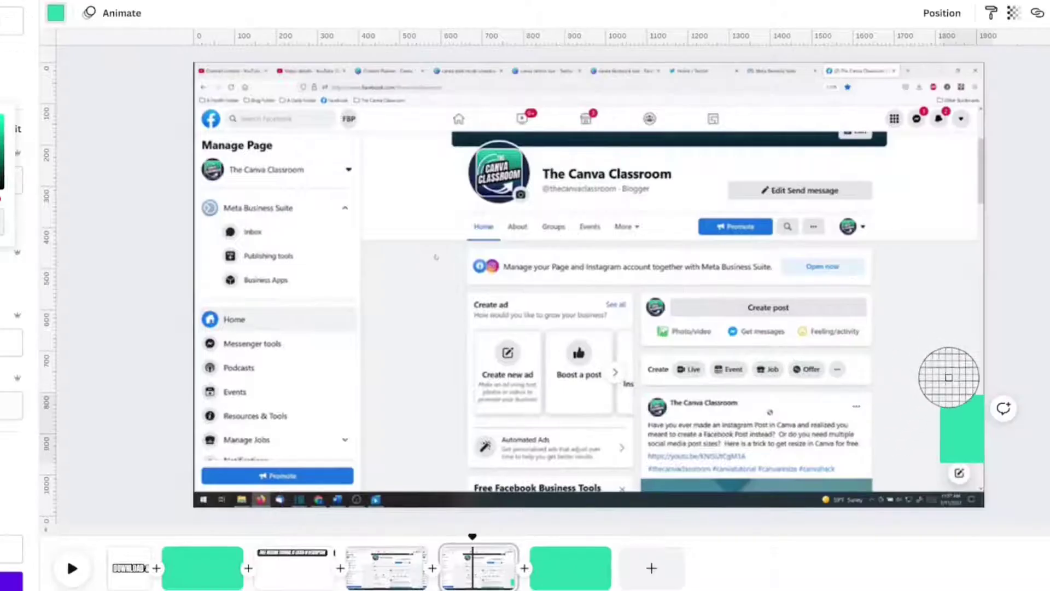
{"action": "left_click", "coordinate": [947, 375]}
{"action": "left_click", "coordinate": [877, 411]}
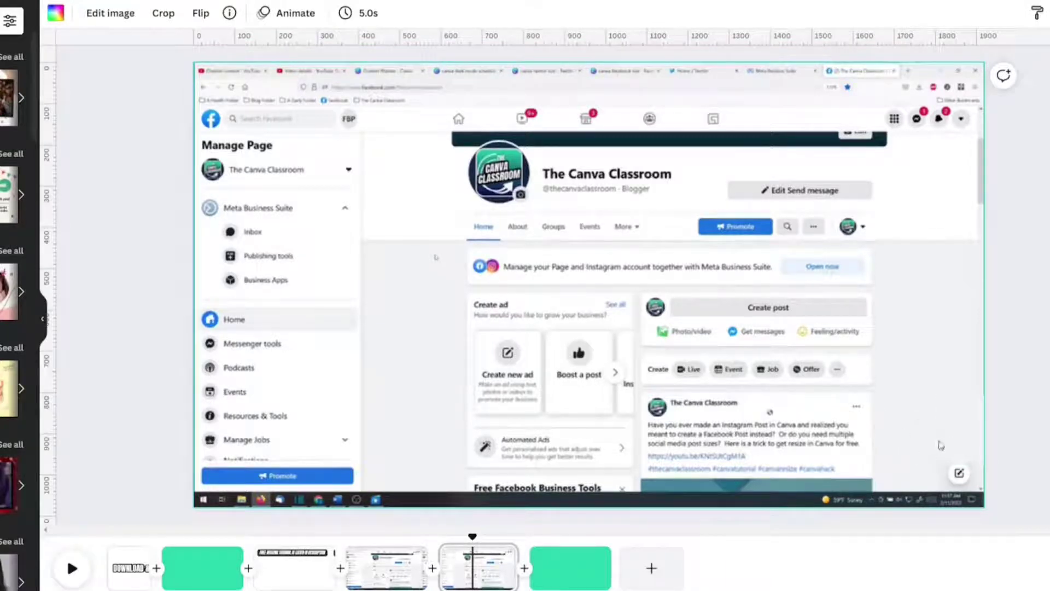
Resize the right-edge white rectangle over the area to hide, then delete the Facebook screenshot
{"action": "left_click", "coordinate": [940, 444]}
{"action": "left_click_drag", "start_coordinate": [936, 428], "coordinate": [875, 432]}
{"action": "left_click_drag", "start_coordinate": [930, 395], "coordinate": [921, 246]}
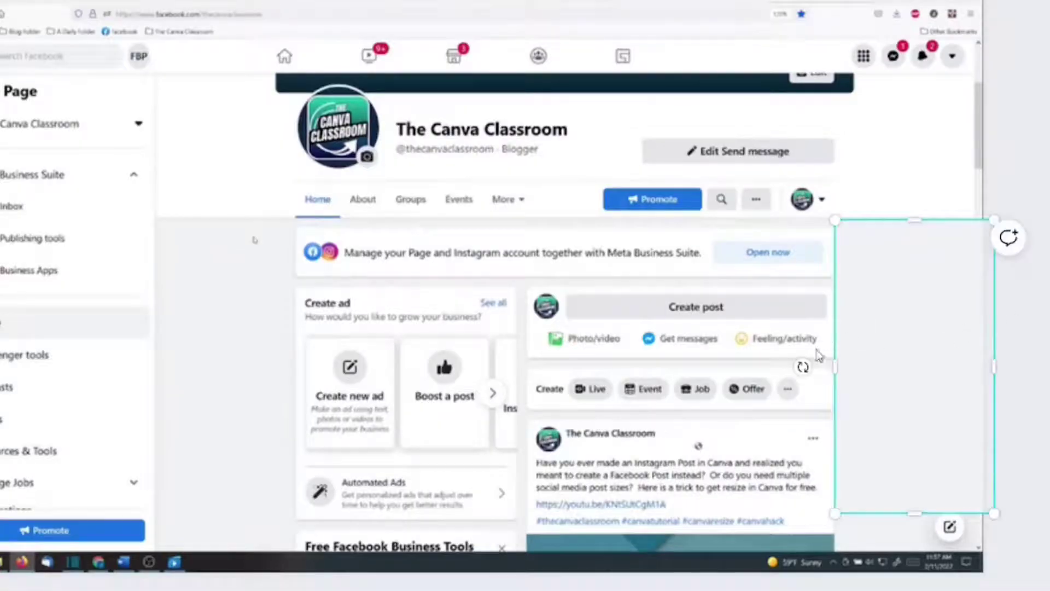
{"action": "left_click_drag", "start_coordinate": [820, 358], "coordinate": [909, 363]}
{"action": "left_click_drag", "start_coordinate": [944, 223], "coordinate": [955, 457]}
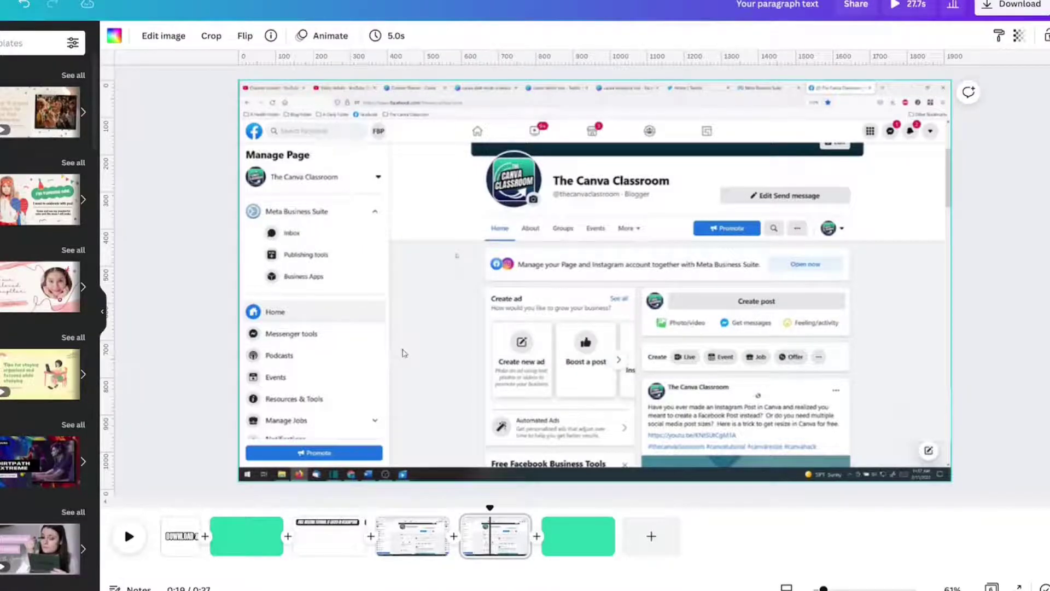
{"action": "key", "text": "Delete"}
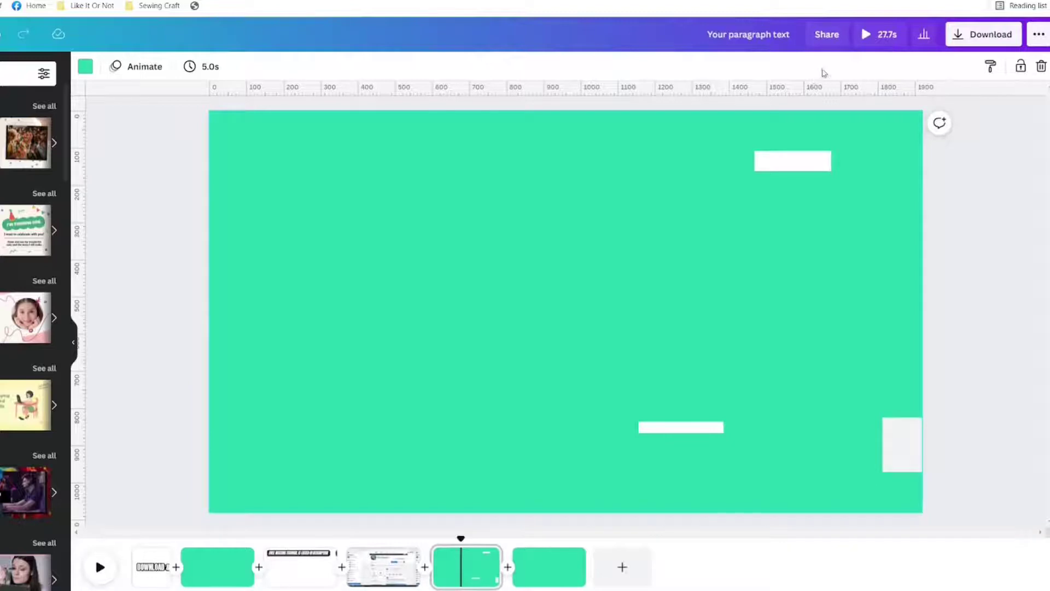
Download only Page 5 as a transparent-background PNG, then return to Shotcut
{"action": "left_click", "coordinate": [956, 36]}
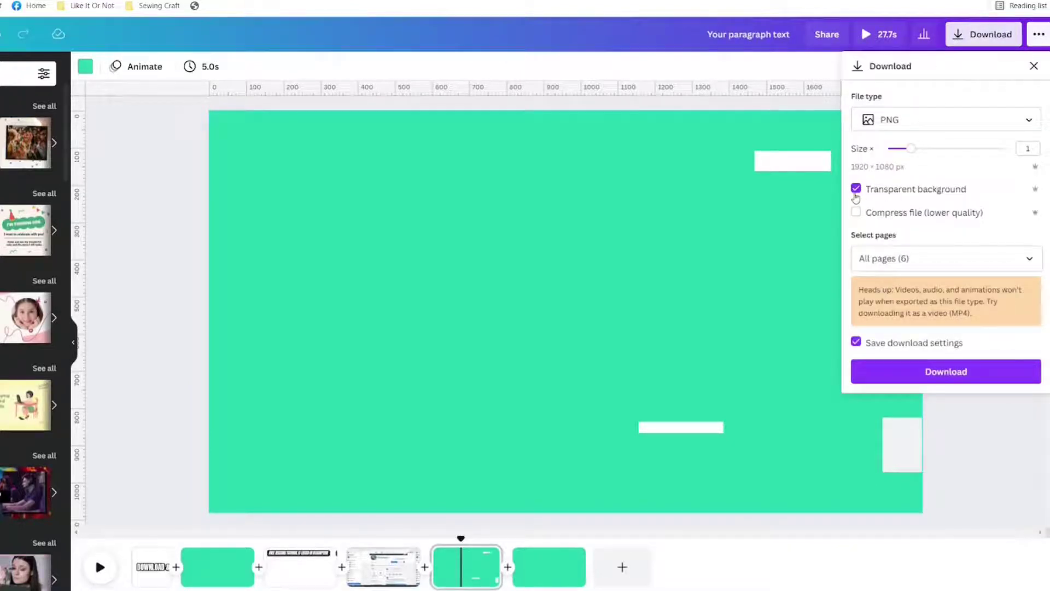
{"action": "left_click", "coordinate": [936, 260]}
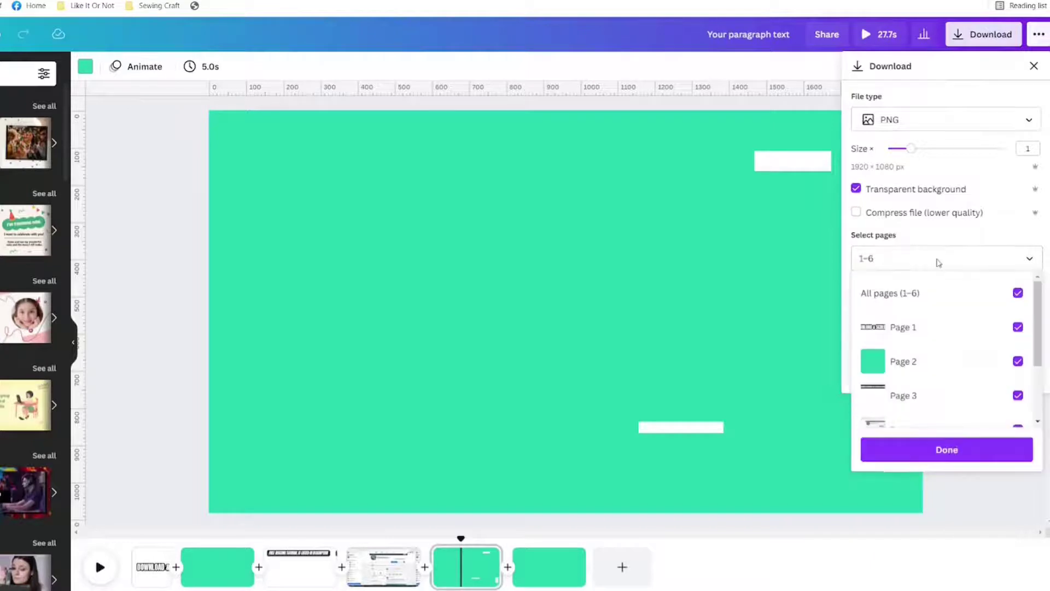
{"action": "left_click", "coordinate": [979, 298]}
{"action": "scroll", "coordinate": [963, 368], "scroll_direction": "down", "scroll_amount": 2}
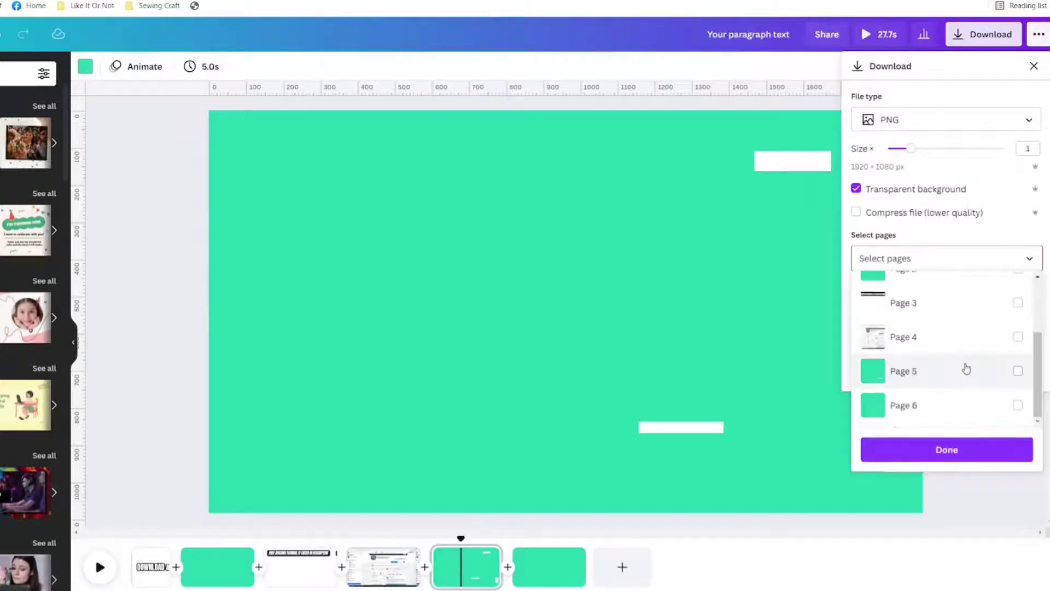
{"action": "left_click", "coordinate": [959, 370]}
{"action": "left_click", "coordinate": [947, 449]}
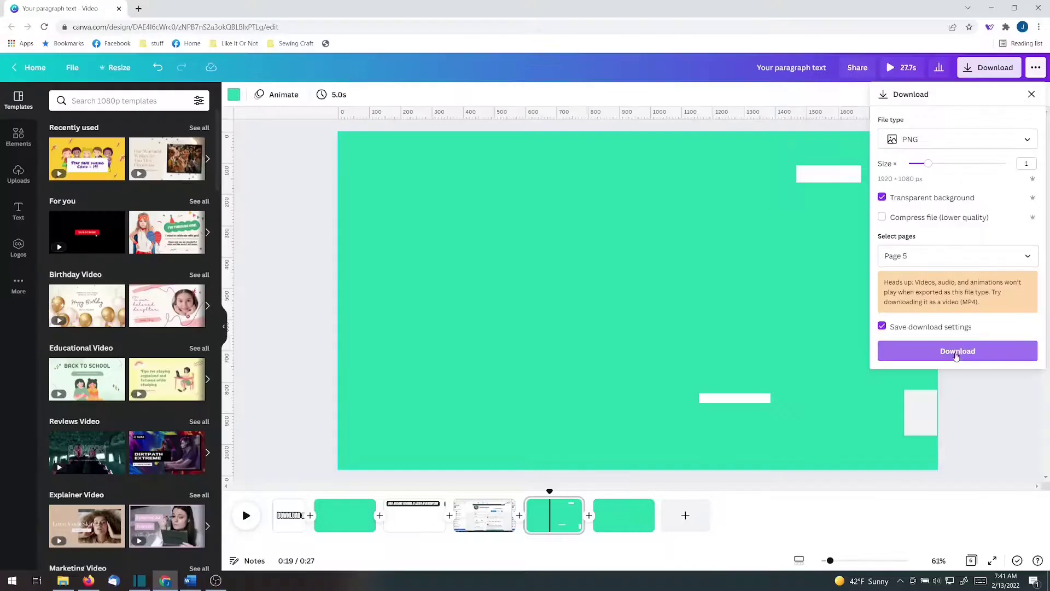
{"action": "left_click", "coordinate": [926, 370]}
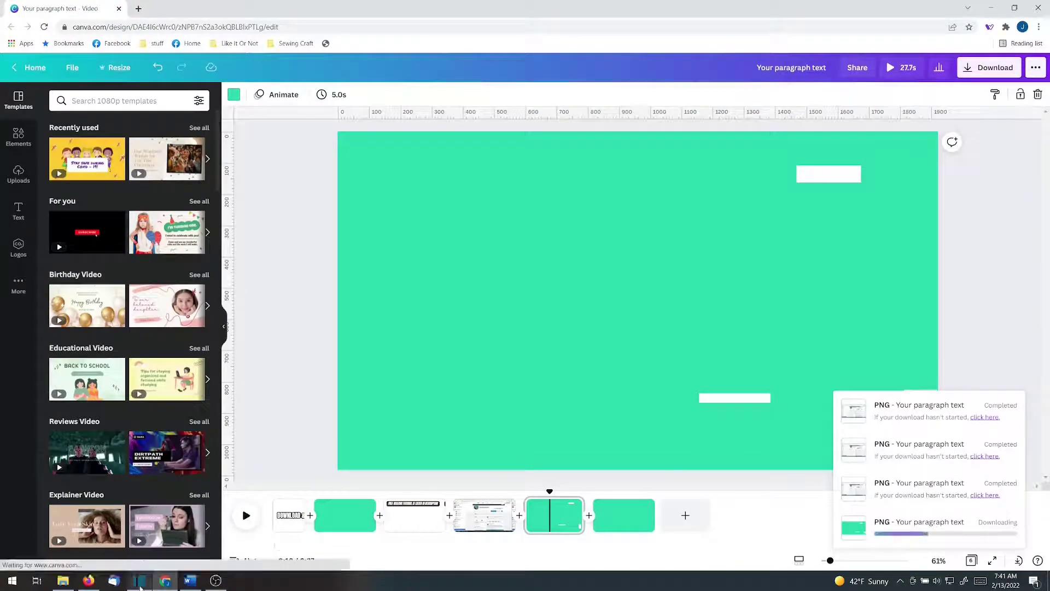
{"action": "left_click", "coordinate": [139, 579]}
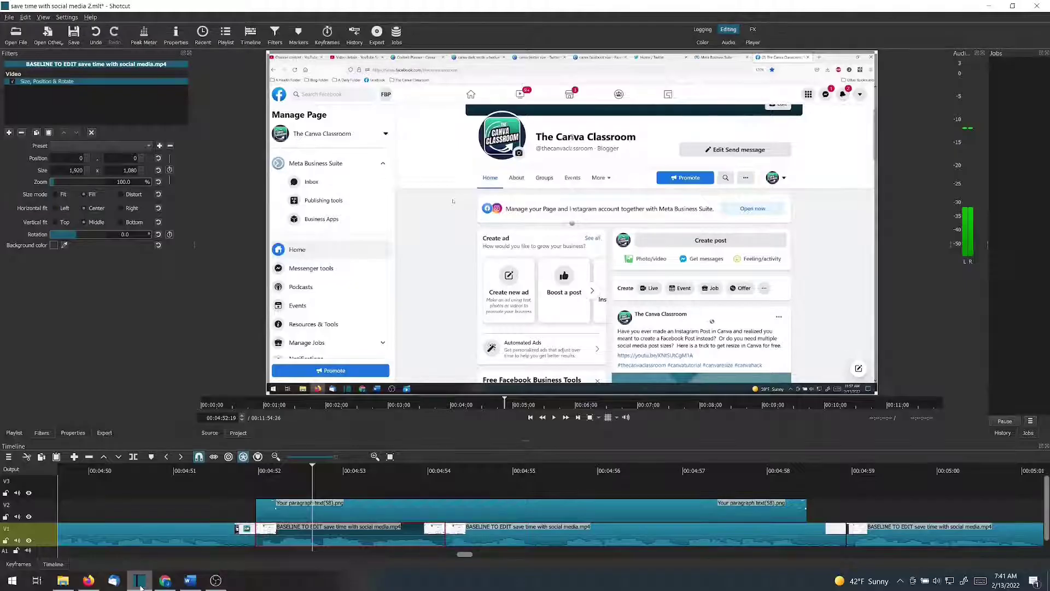
{"action": "left_click", "coordinate": [16, 32]}
{"action": "double_click", "coordinate": [183, 281]}
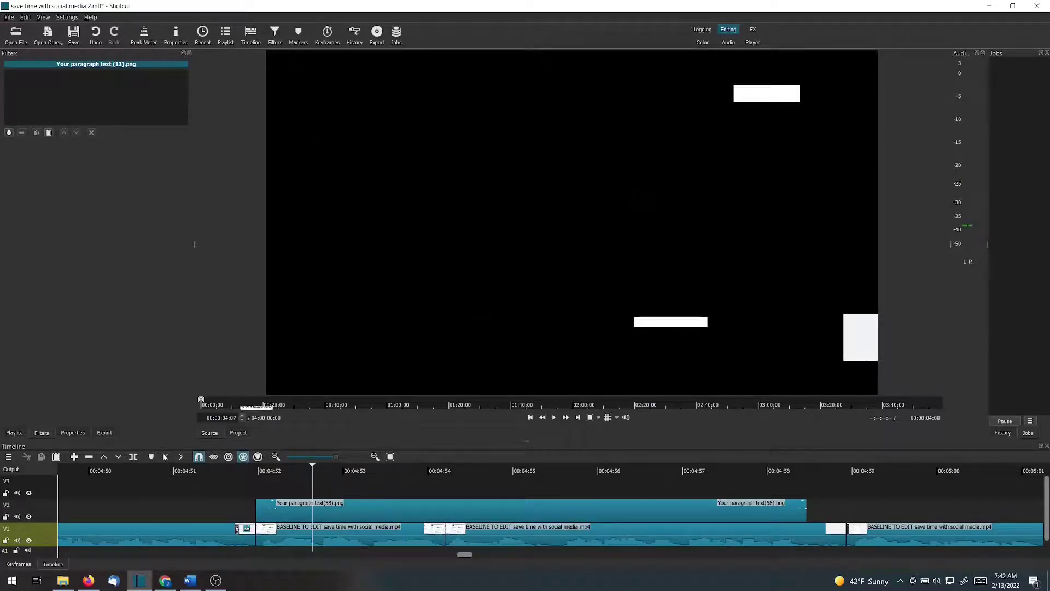
{"action": "left_click_drag", "start_coordinate": [306, 352], "coordinate": [398, 485]}
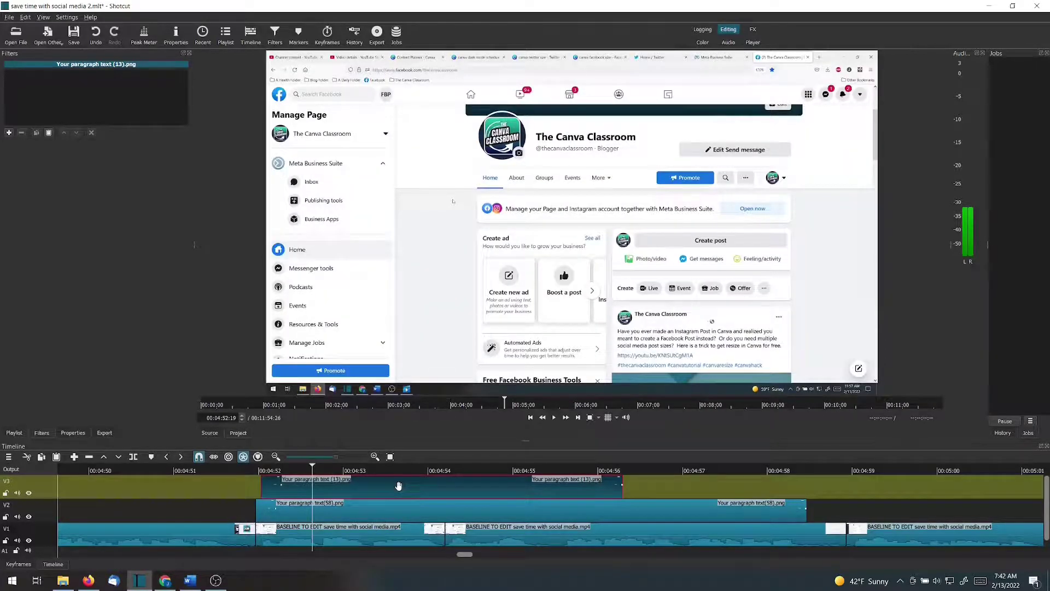
{"action": "key", "text": "Delete"}
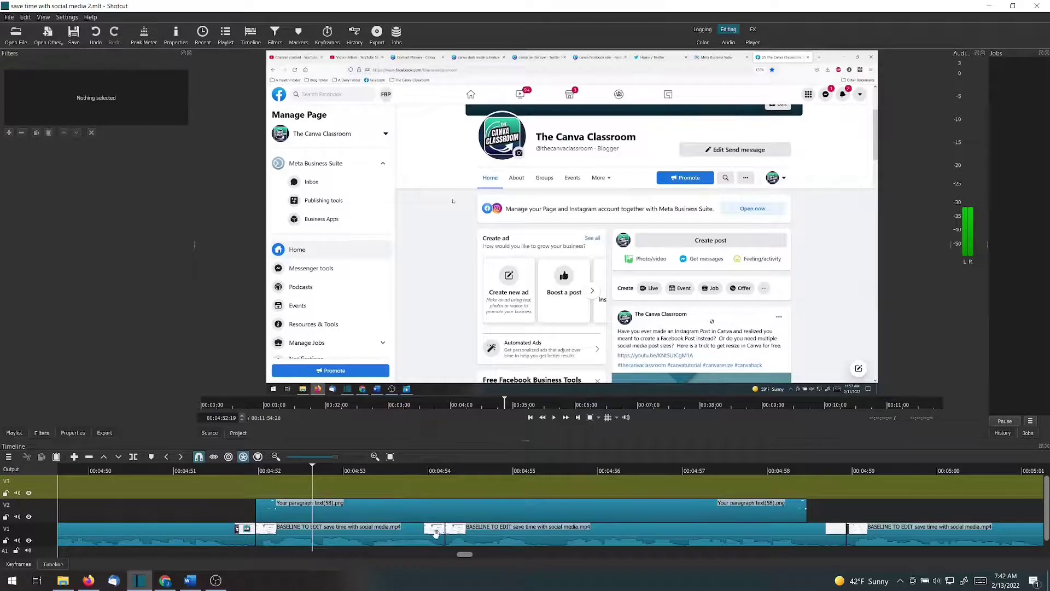